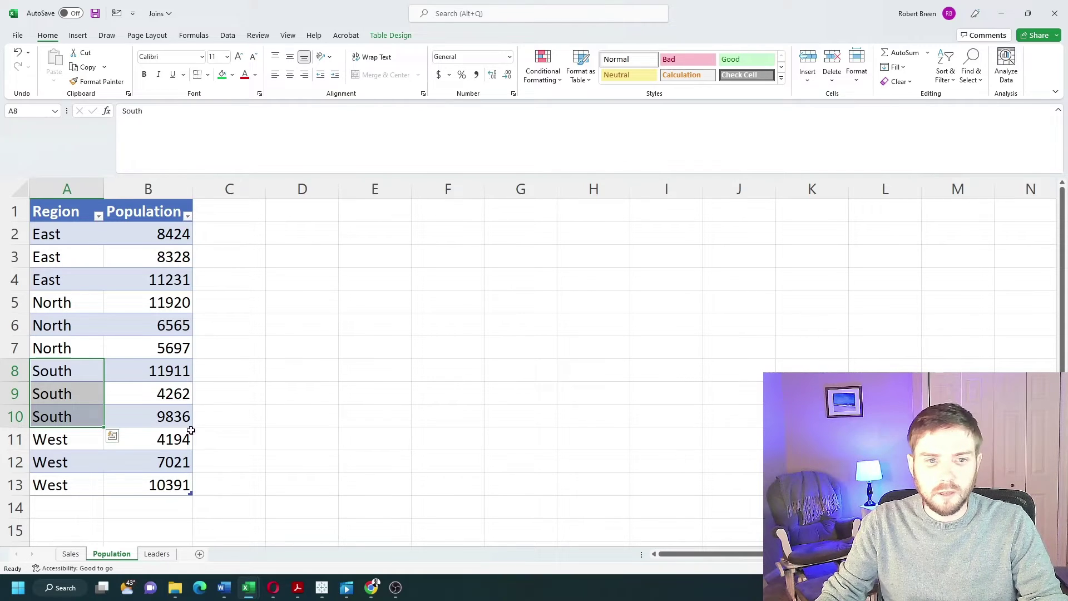
- On the Population sheet, select the East region entries and their population values
left_click(74, 356)
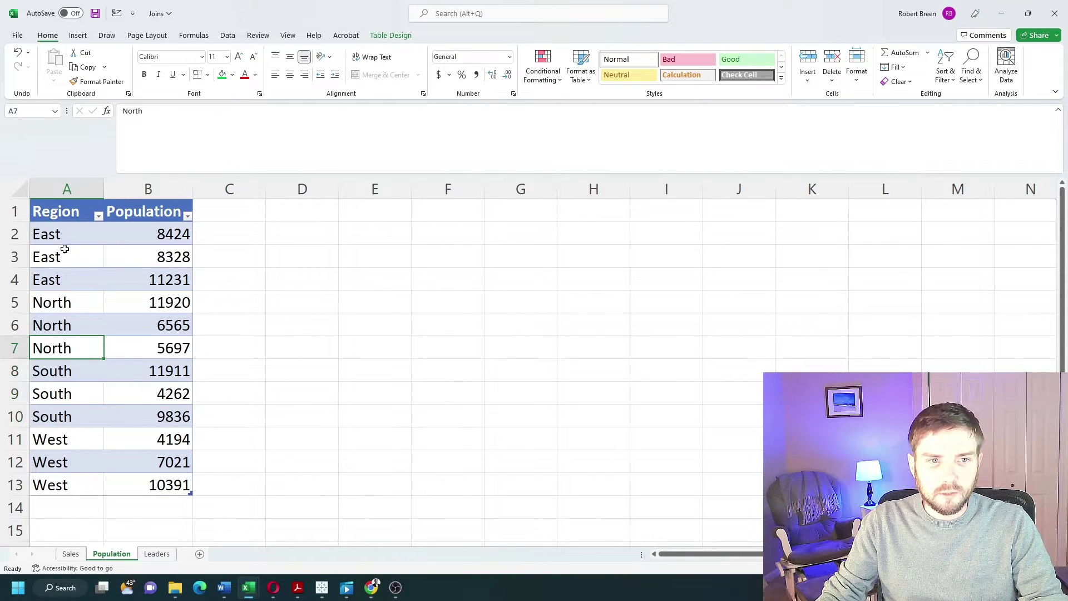
left_click_drag(67, 237, 65, 280)
left_click_drag(169, 244, 167, 281)
- On the Sales sheet, select the Region entries, the first five Sales values, and the South entries
left_click(71, 554)
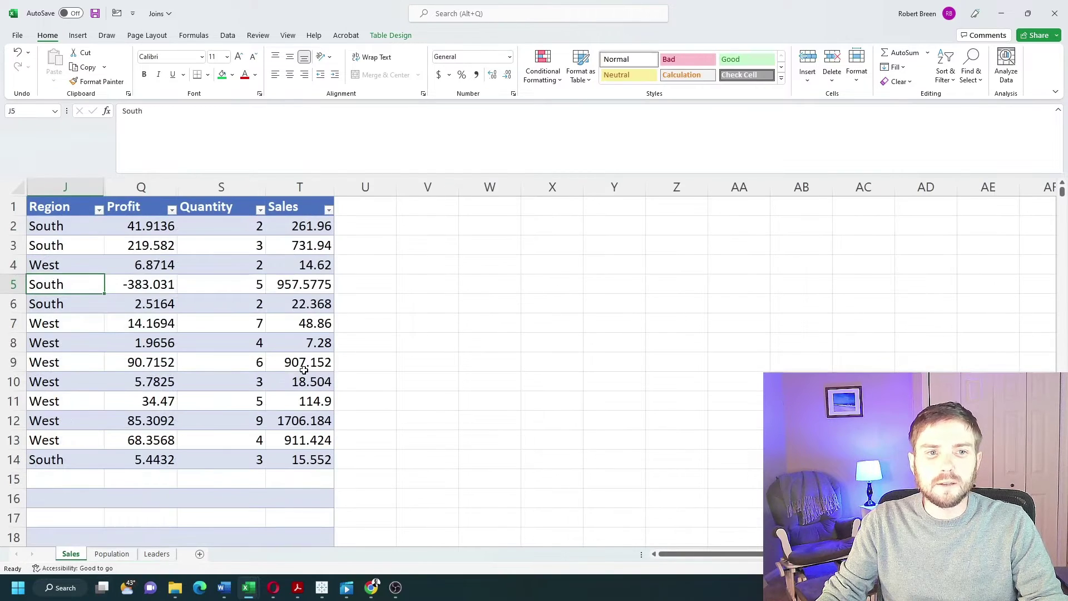
left_click_drag(65, 231, 69, 382)
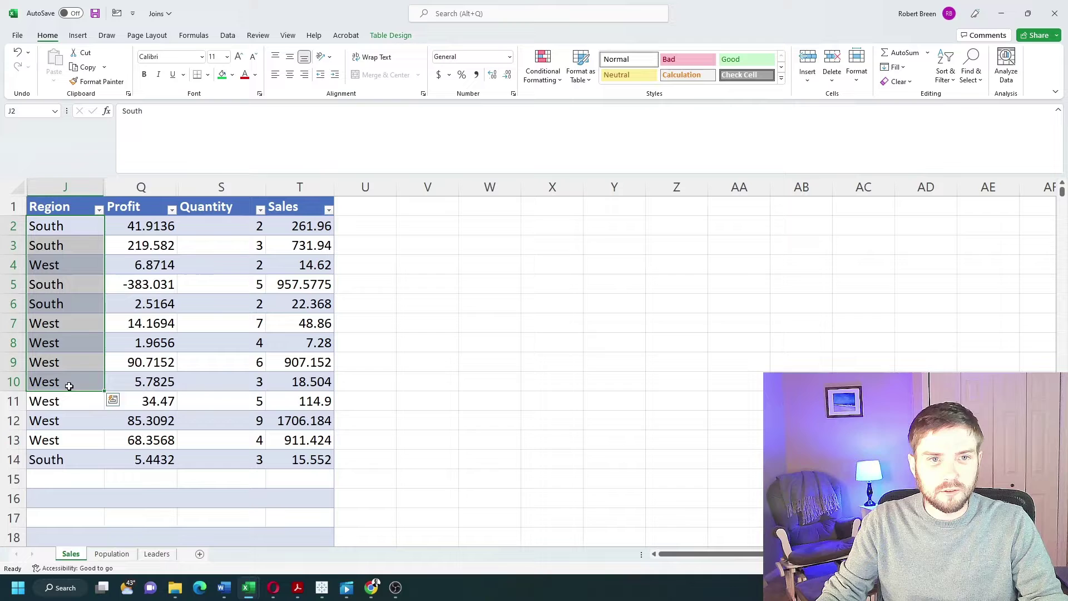
left_click_drag(298, 235, 303, 305)
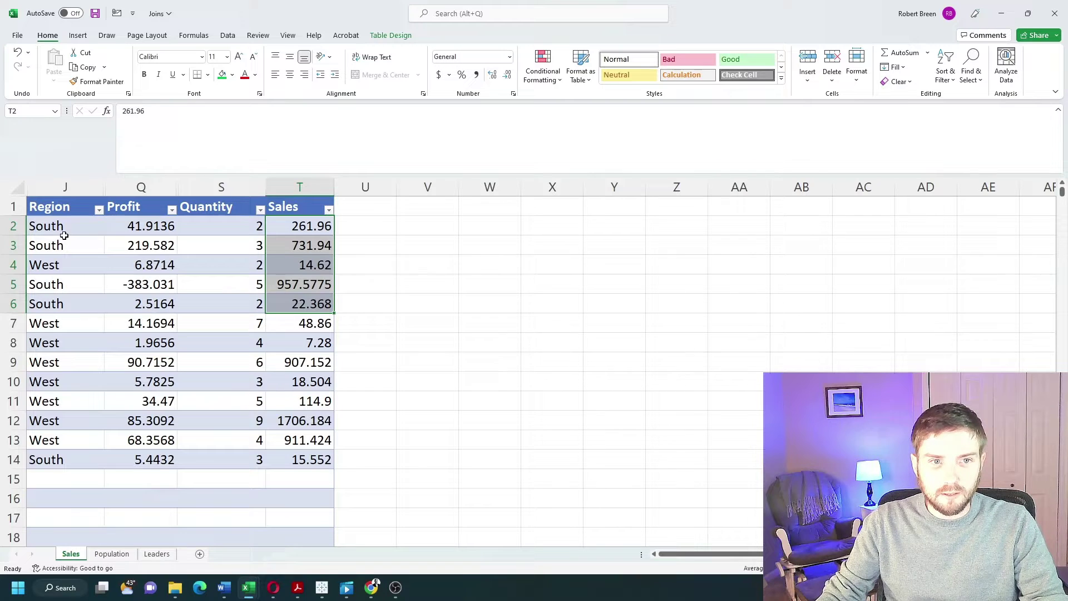
left_click_drag(64, 231, 64, 246)
left_click(64, 284, "ctrl")
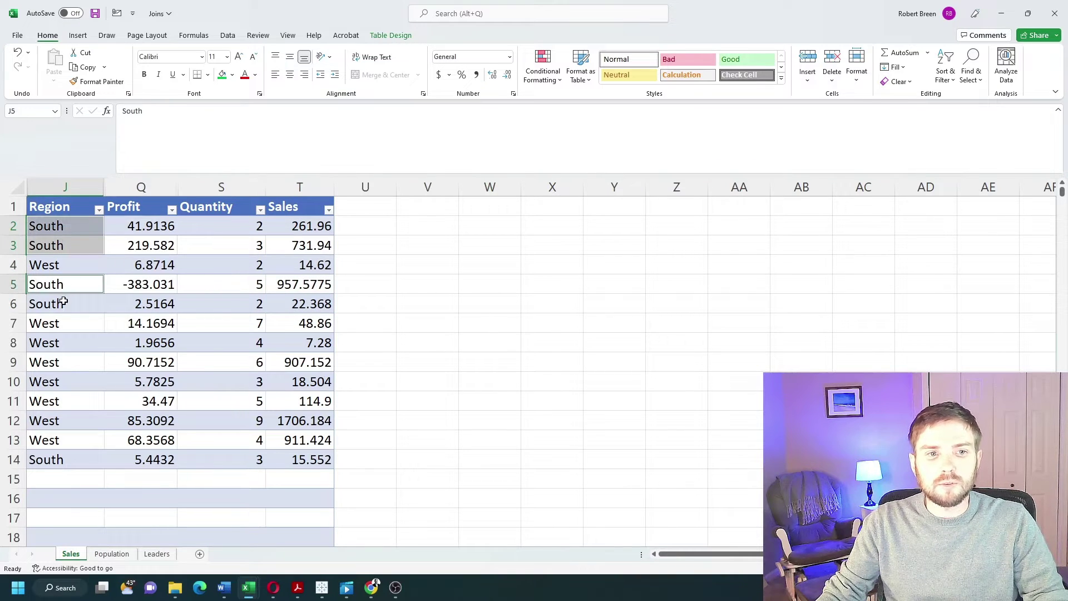
left_click(64, 301, "ctrl")
left_click(72, 460, "ctrl")
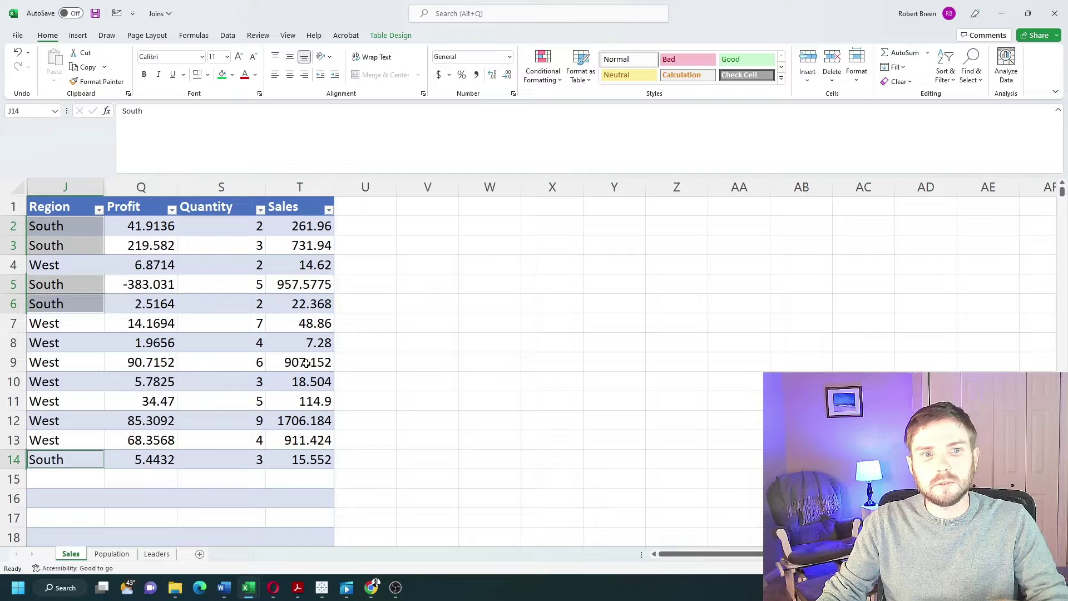
- Back on the Population sheet, select all three East region entries
left_click(114, 553)
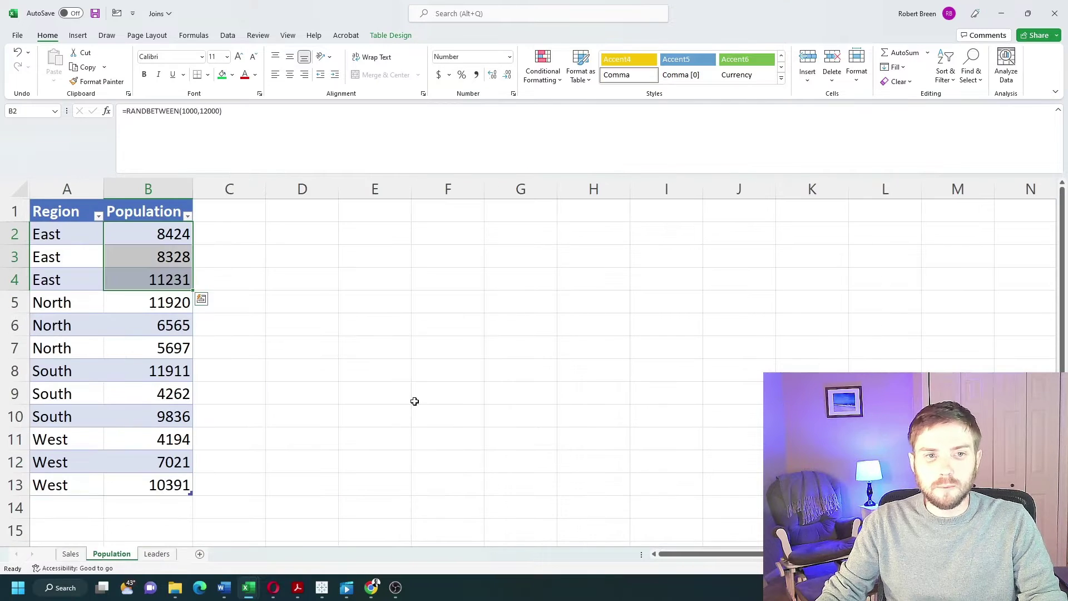
left_click(65, 242)
left_click_drag(66, 242, 70, 415)
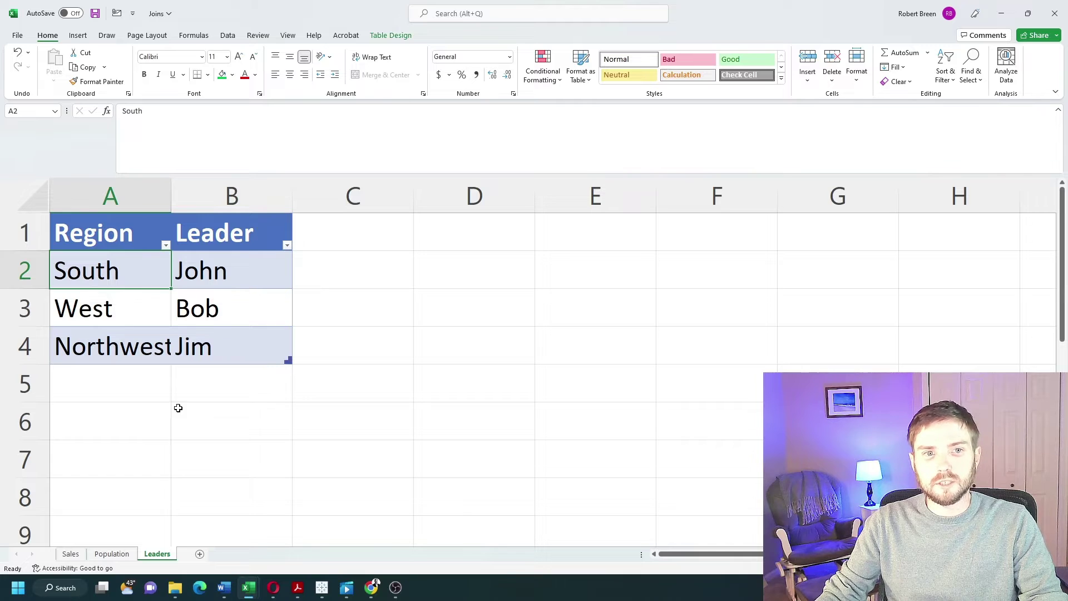
- Select the West and South cells and the whole Region and Leader table
left_click(133, 307)
left_click(130, 279)
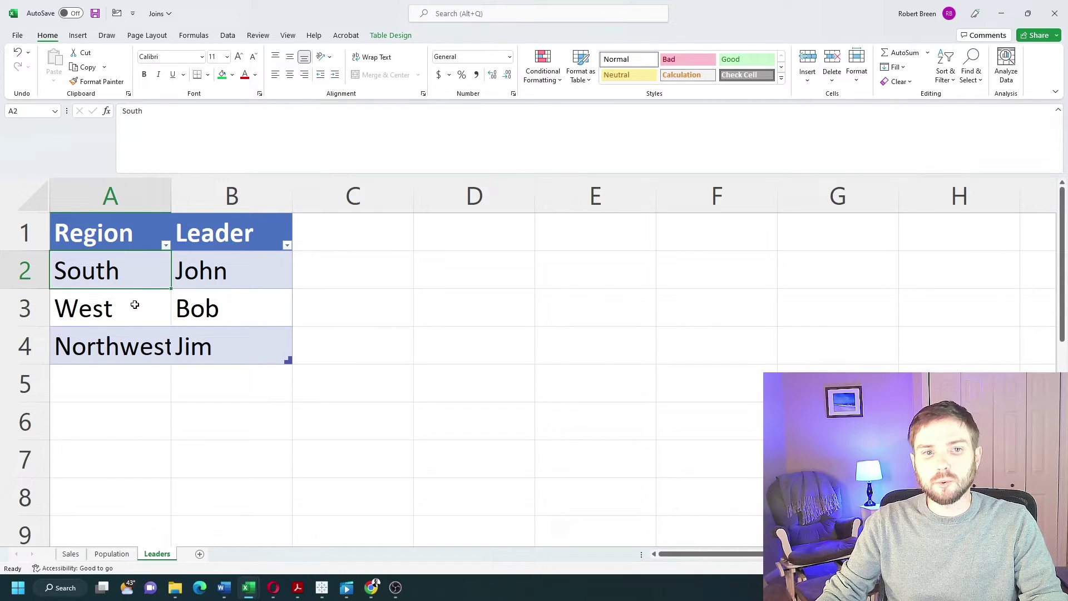
left_click(134, 305)
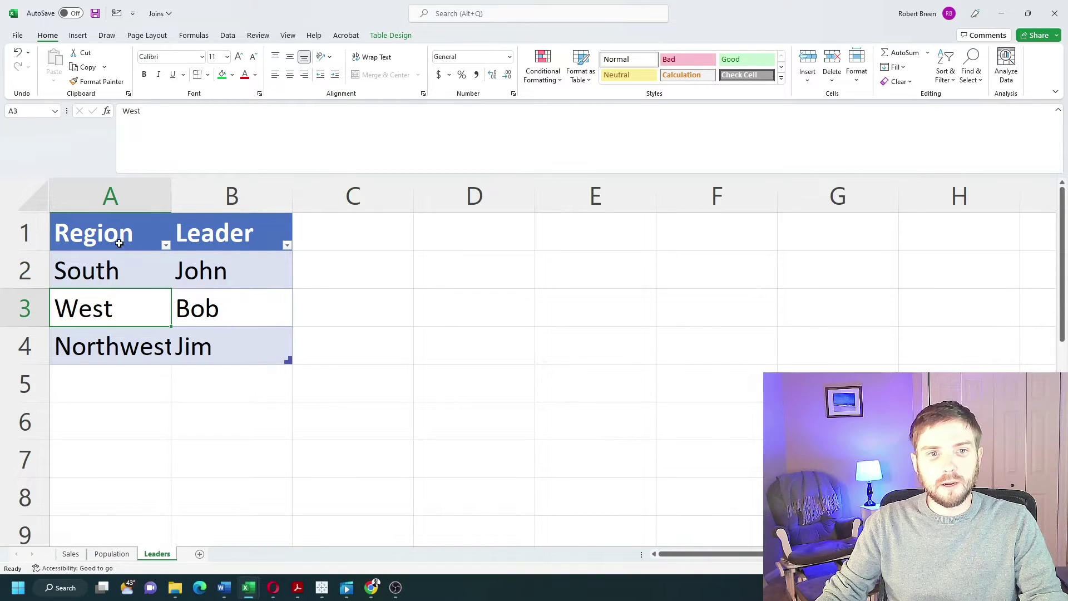
left_click_drag(118, 244, 223, 336)
key("Down")
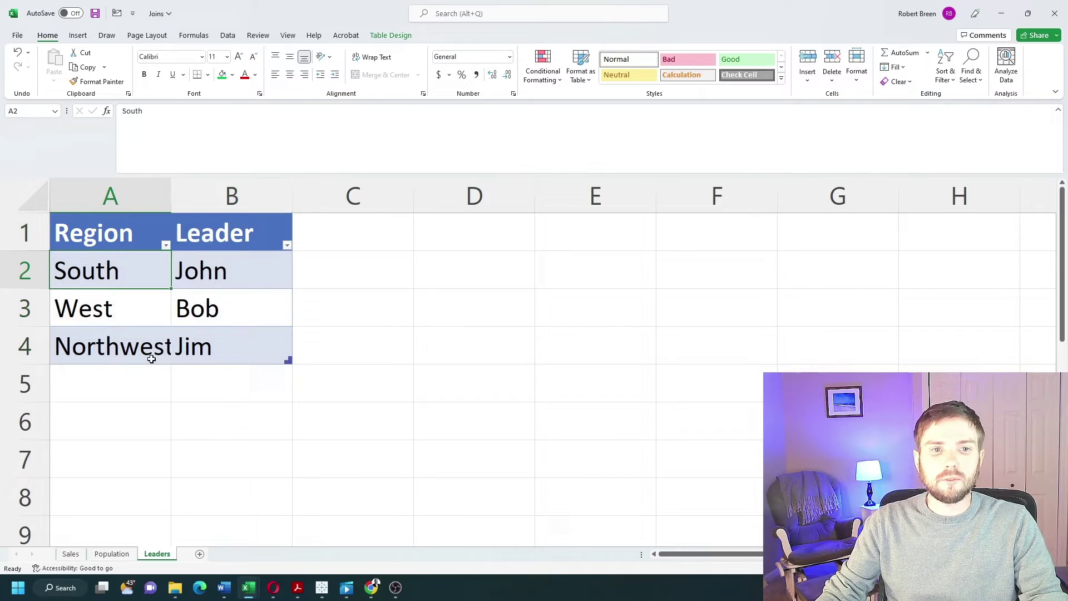
- Select the West cell, then switch to Tableau's Sales Demo Video workbook
left_click(103, 312)
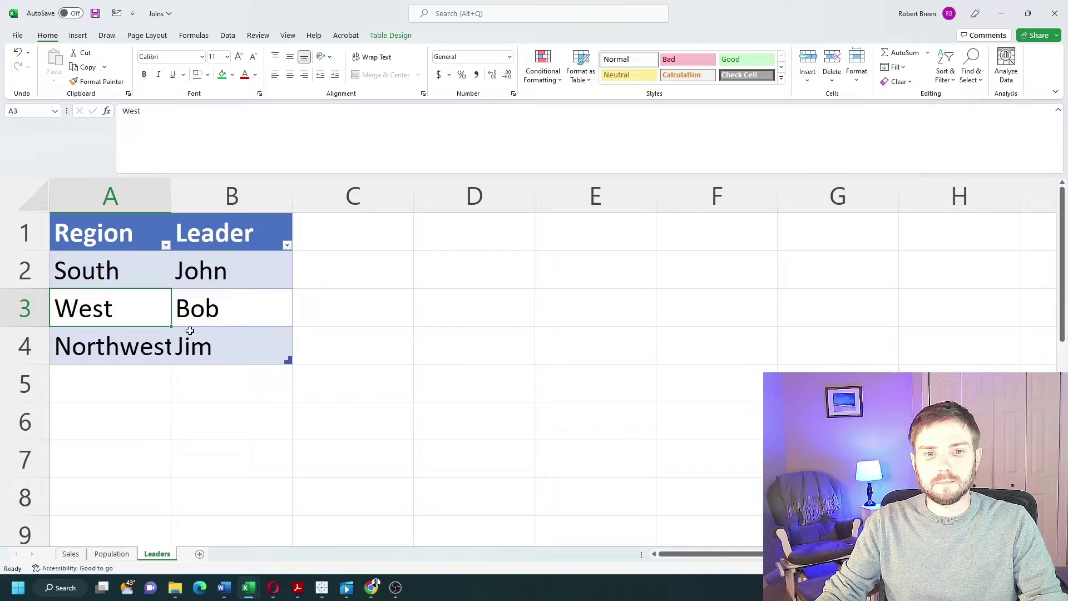
mouse_move(322, 587)
left_click(436, 532)
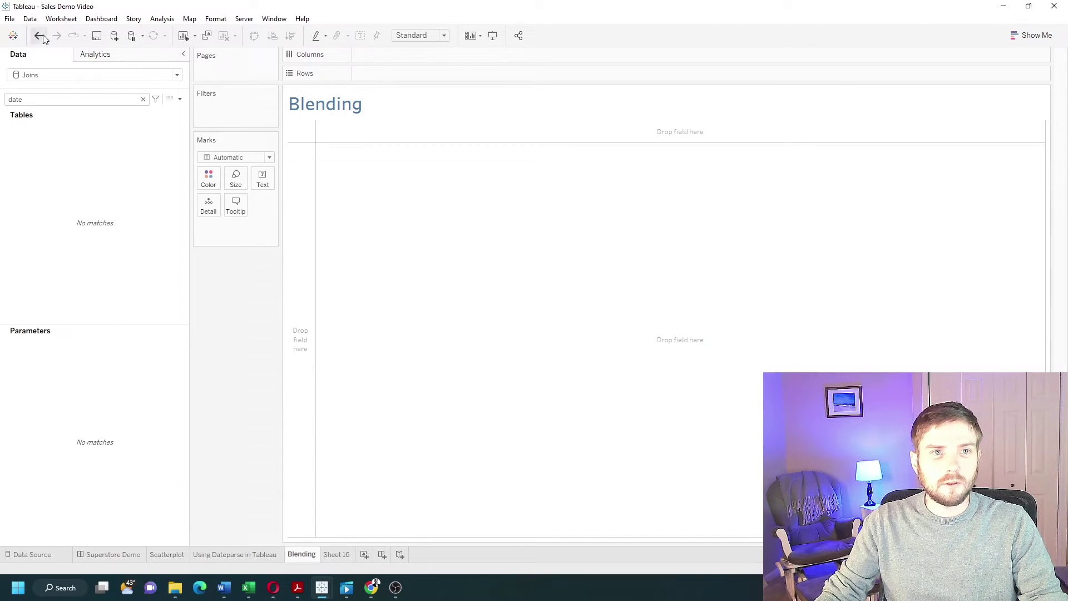
- Add the Joins workbook's Sales sheet as a new Excel data source, then return to Blending
left_click(30, 19)
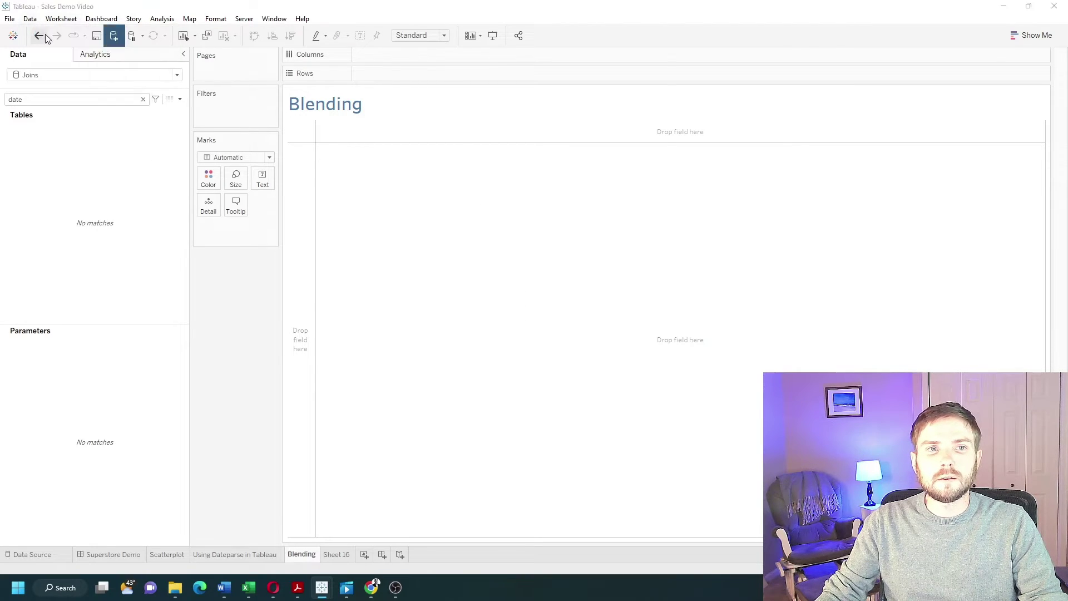
left_click(114, 35)
left_click(166, 149)
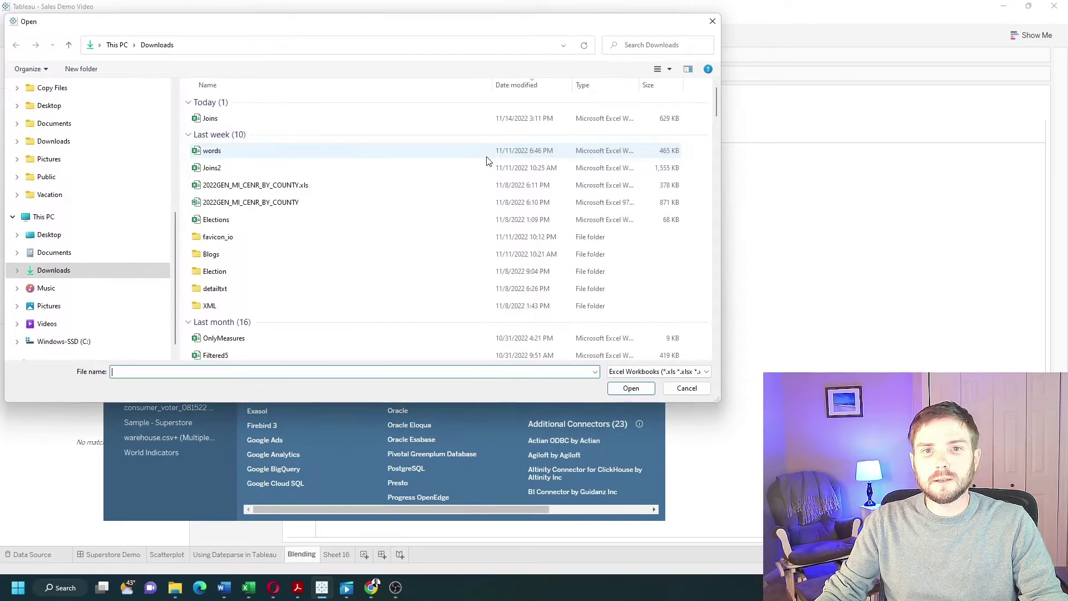
left_click(348, 120)
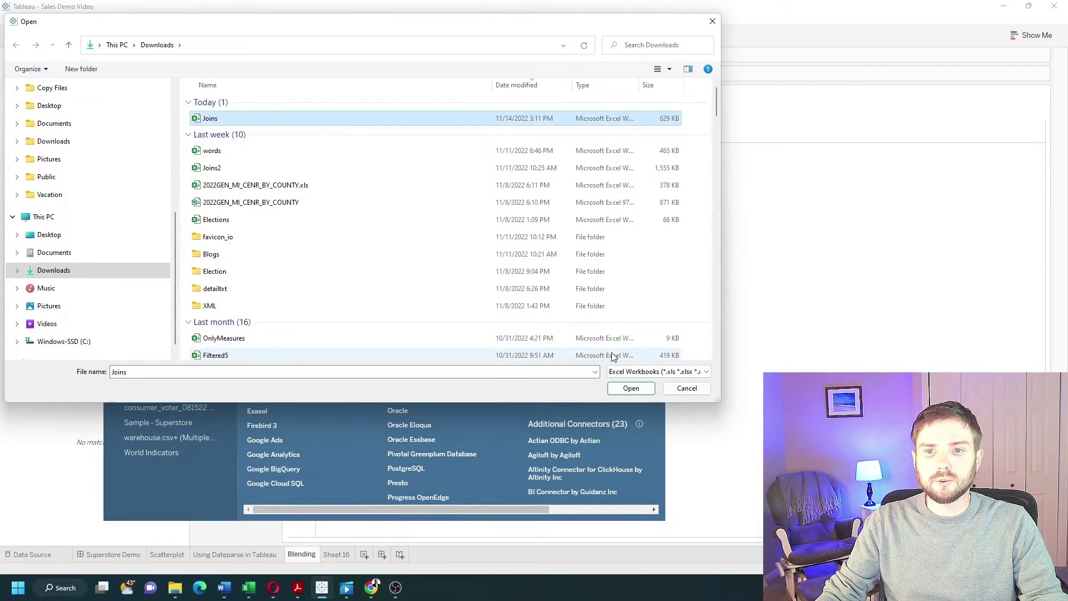
left_click(648, 391)
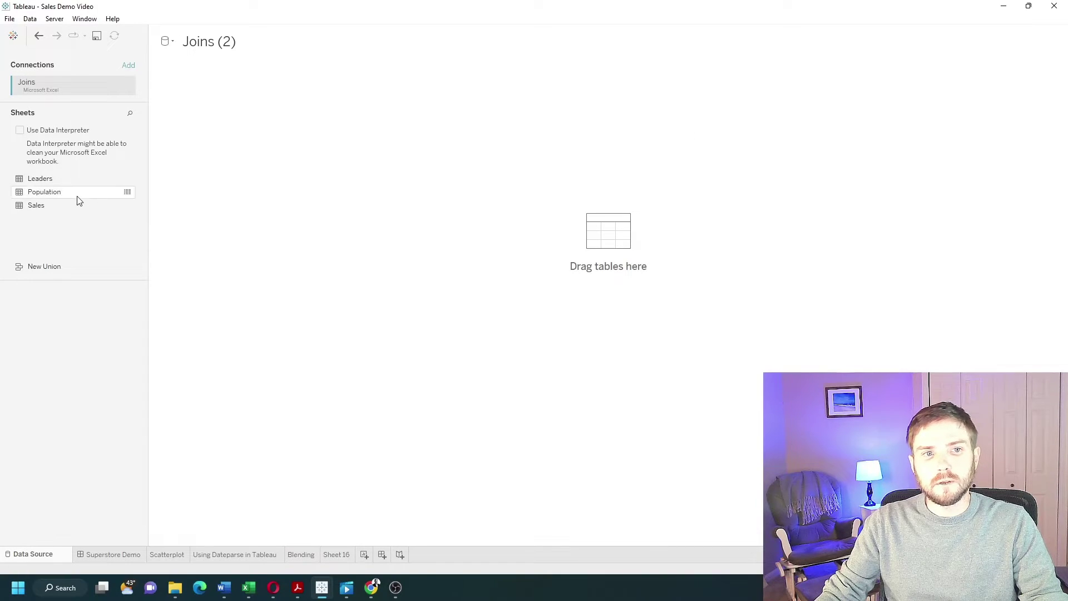
left_click_drag(78, 205, 275, 111)
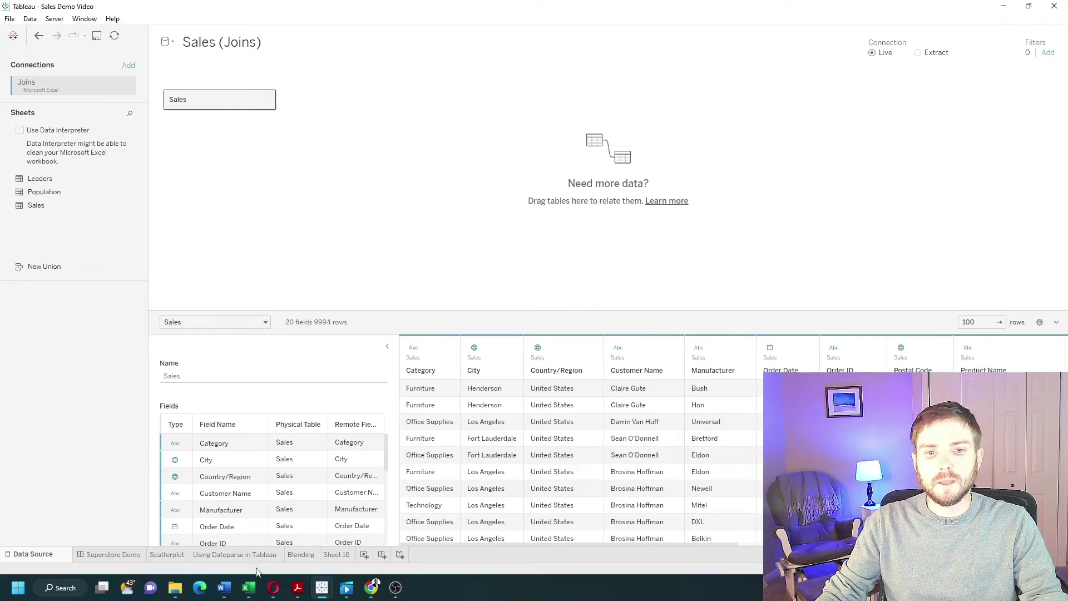
left_click(303, 555)
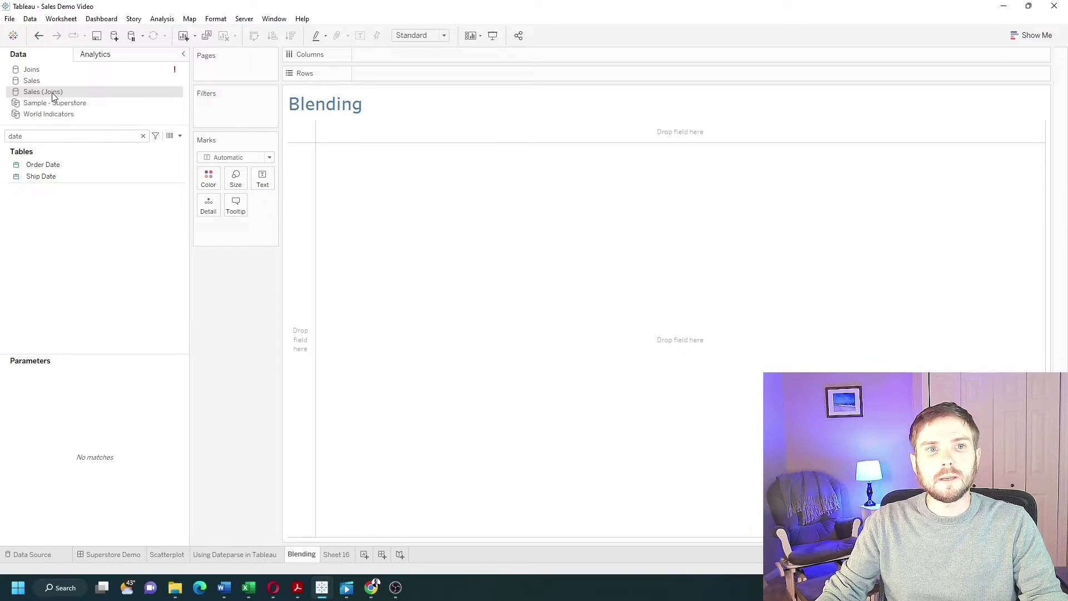
- Add the Joins workbook's Population sheet as a second Excel data source, then open Sheet 16
left_click(30, 18)
left_click(62, 32)
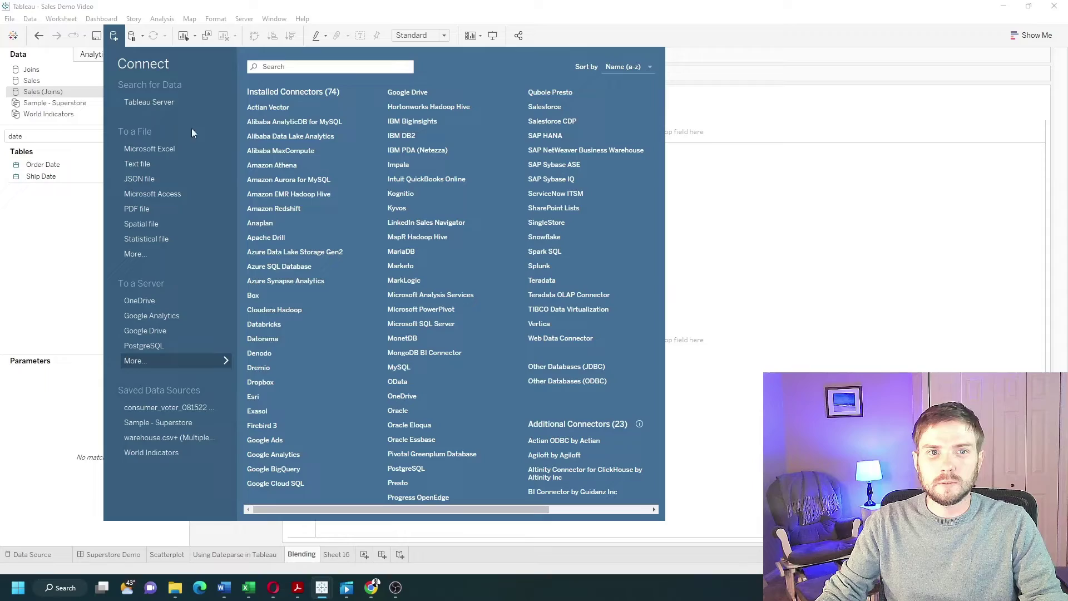
left_click(142, 145)
left_click(296, 118)
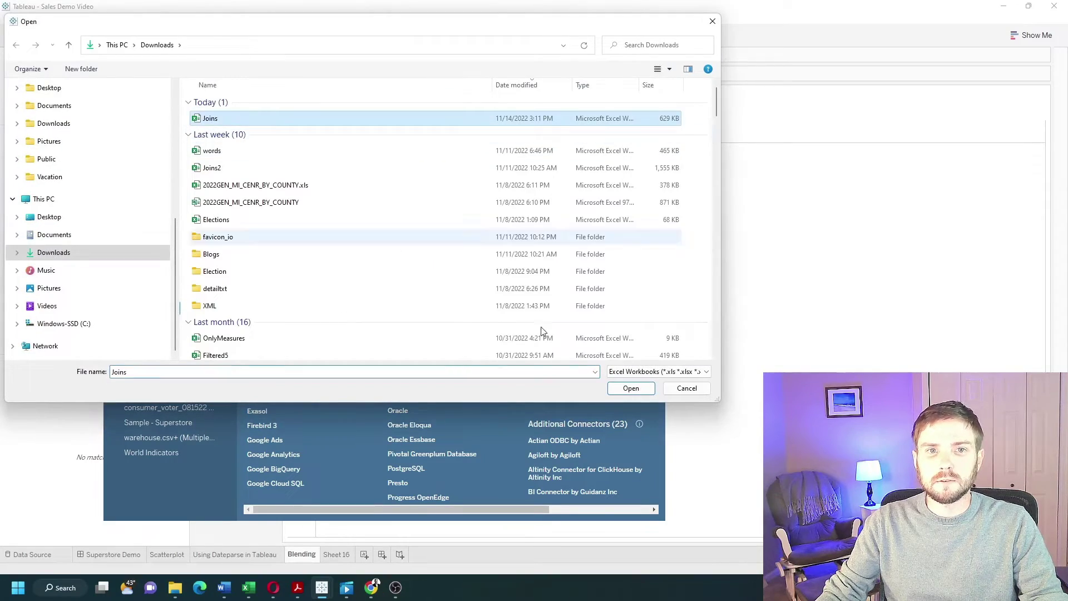
left_click(631, 387)
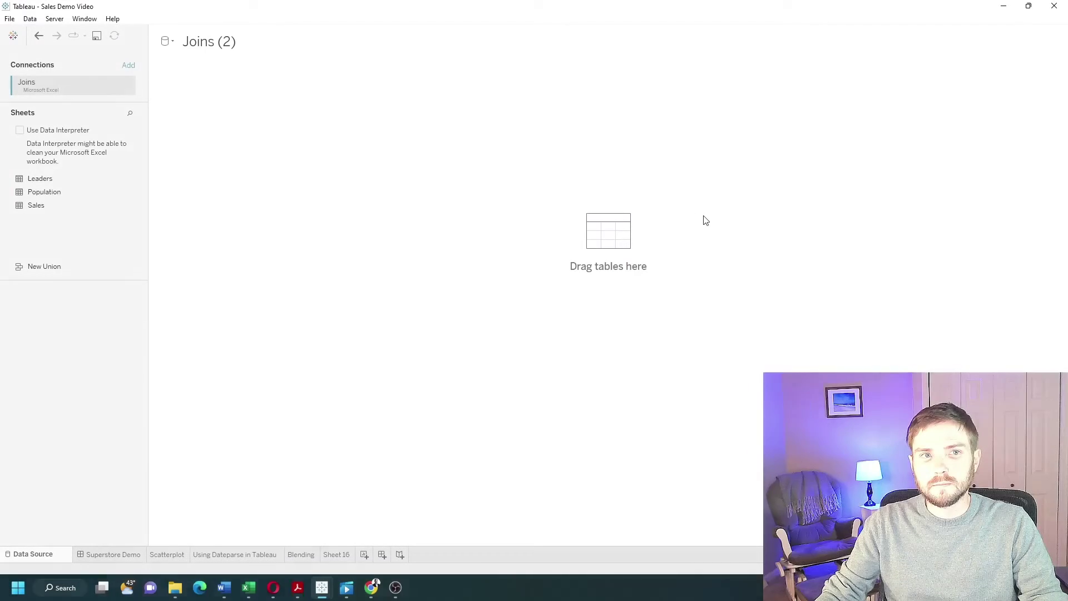
left_click_drag(45, 192, 312, 137)
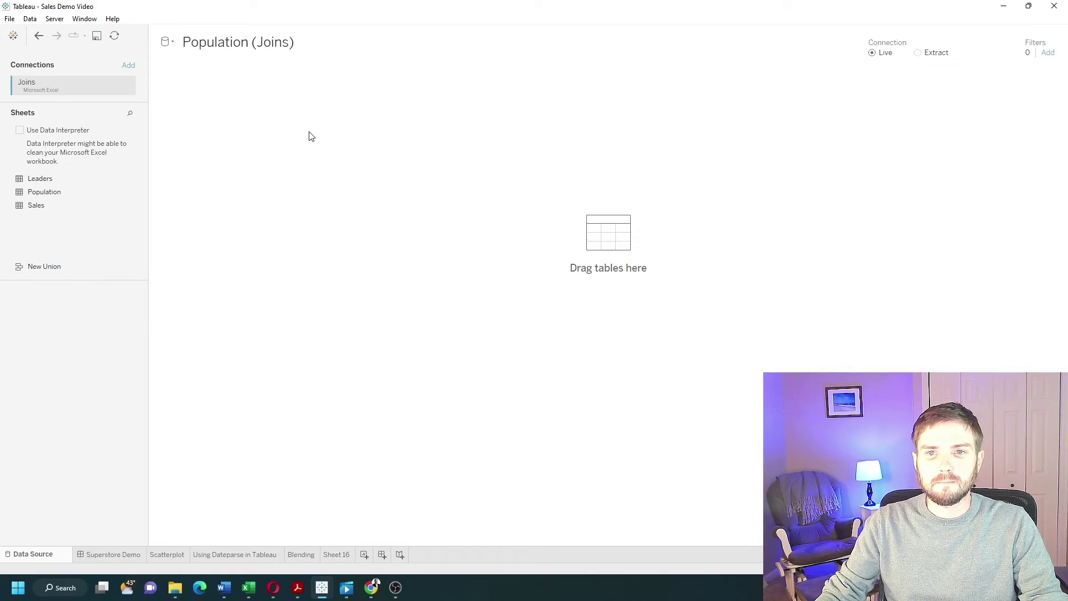
left_click(336, 554)
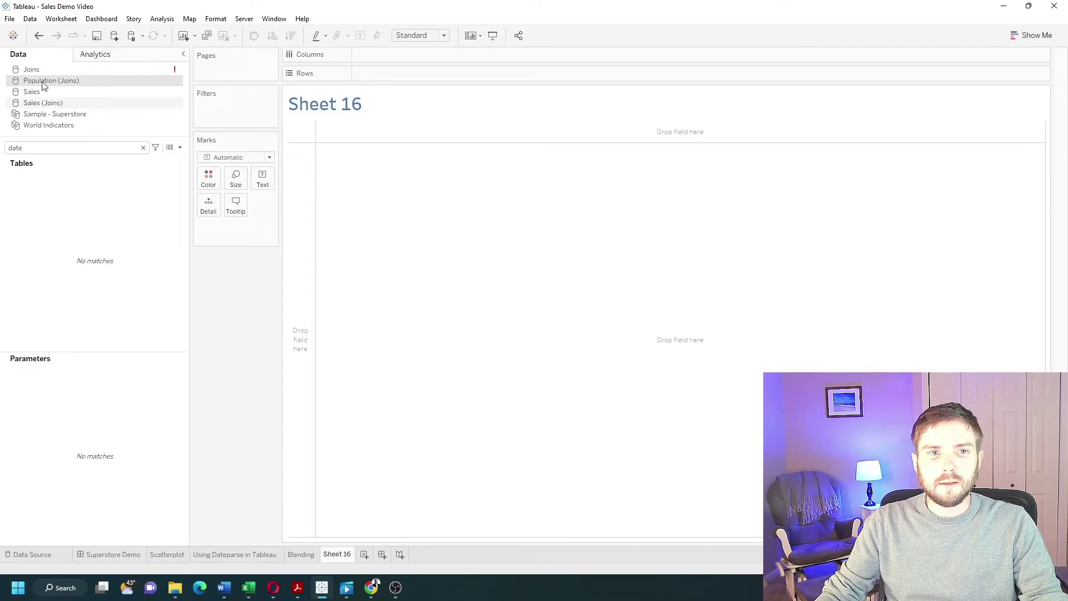
- Put Sales (Joins) Region on Rows and add summed Sales (Sales) to the table
left_click(44, 103)
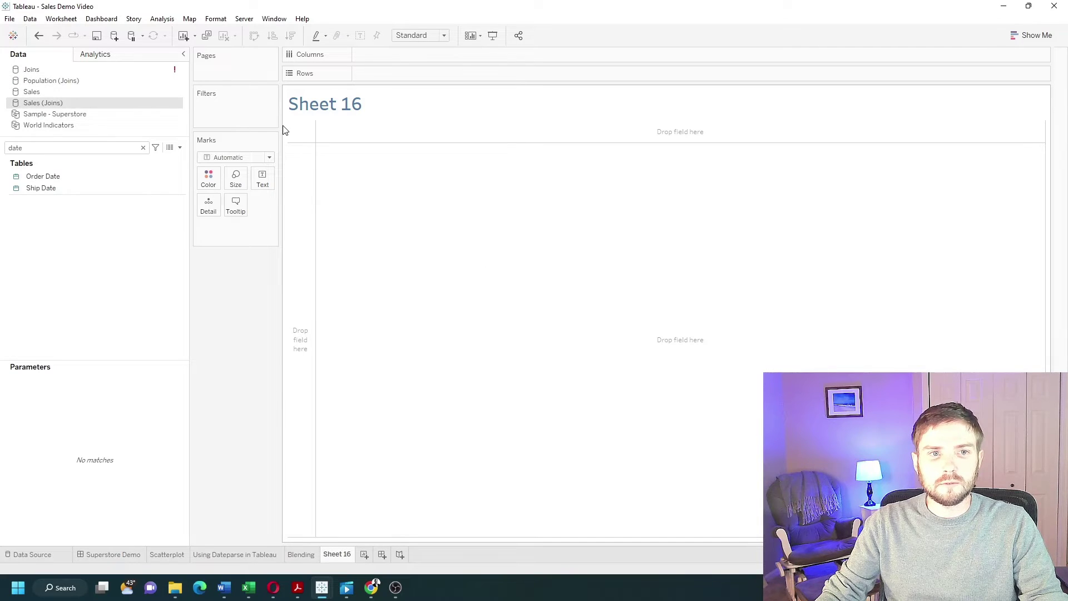
left_click(143, 147)
type("reg")
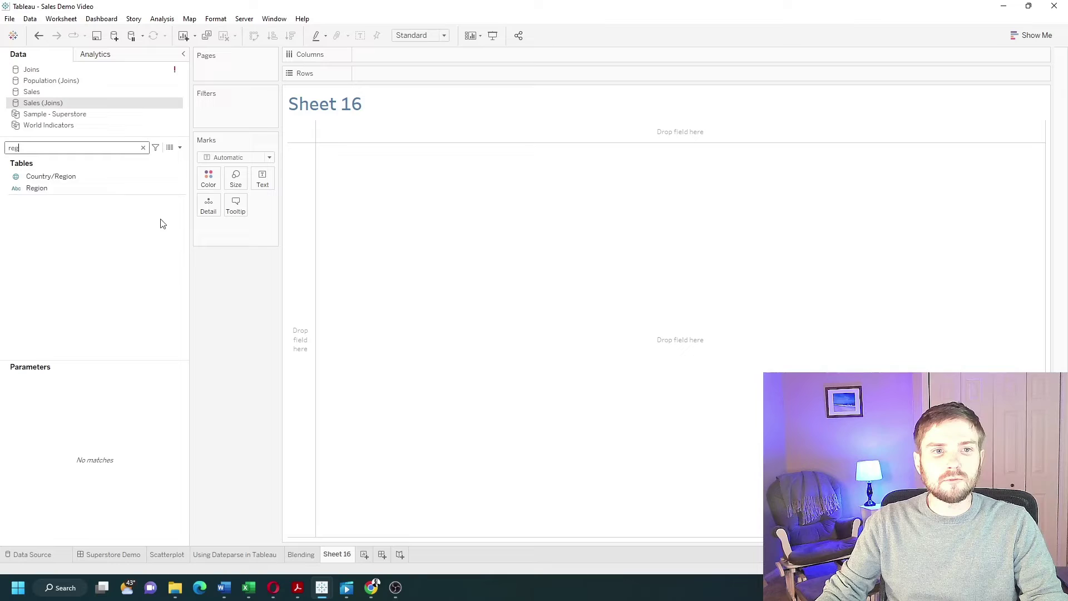
left_click_drag(64, 187, 384, 77)
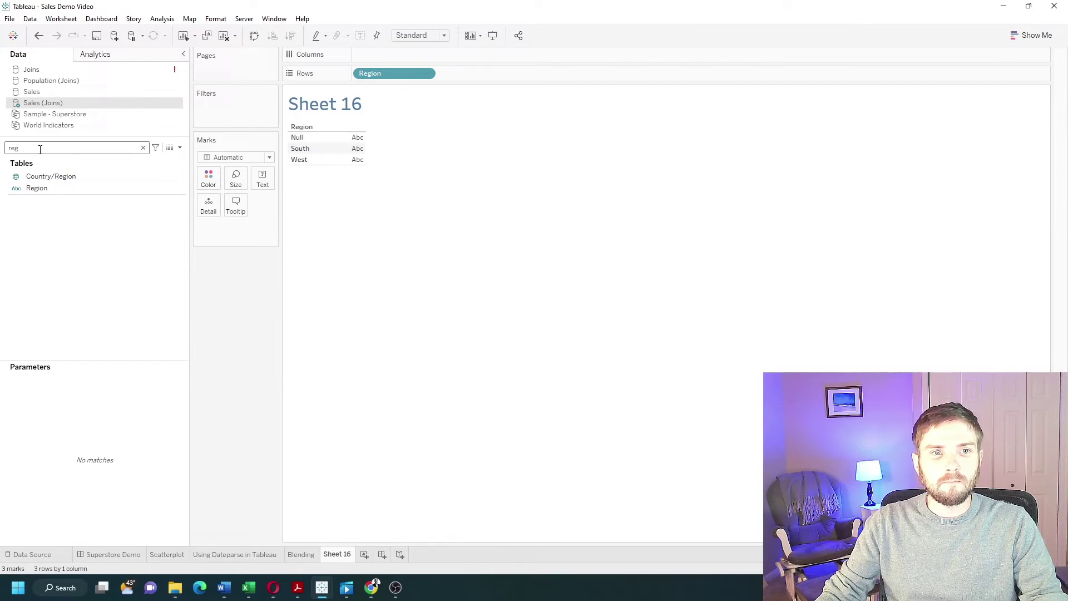
type("sa")
left_click_drag(53, 184, 351, 148)
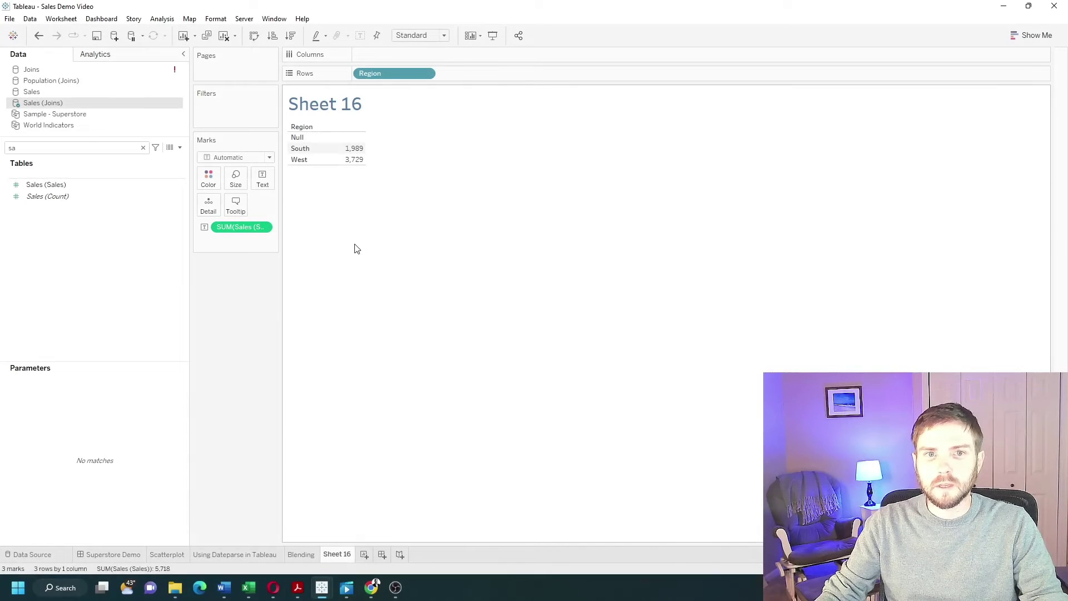
mouse_move(357, 160)
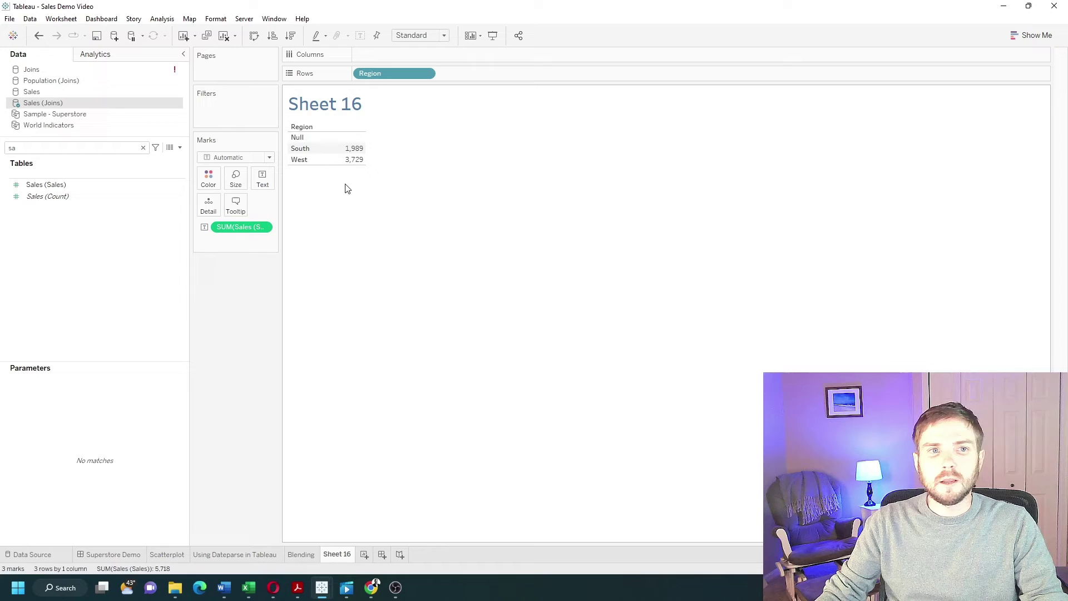
- Blend Population (Population) from Population (Joins) into the table beside Sales
left_click(81, 83)
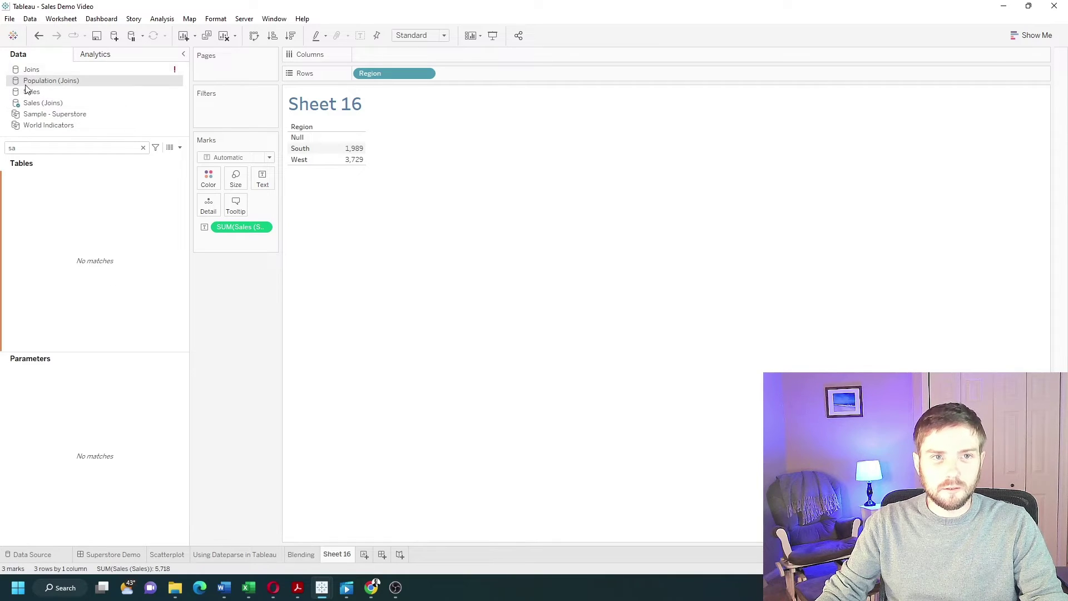
left_click(143, 147)
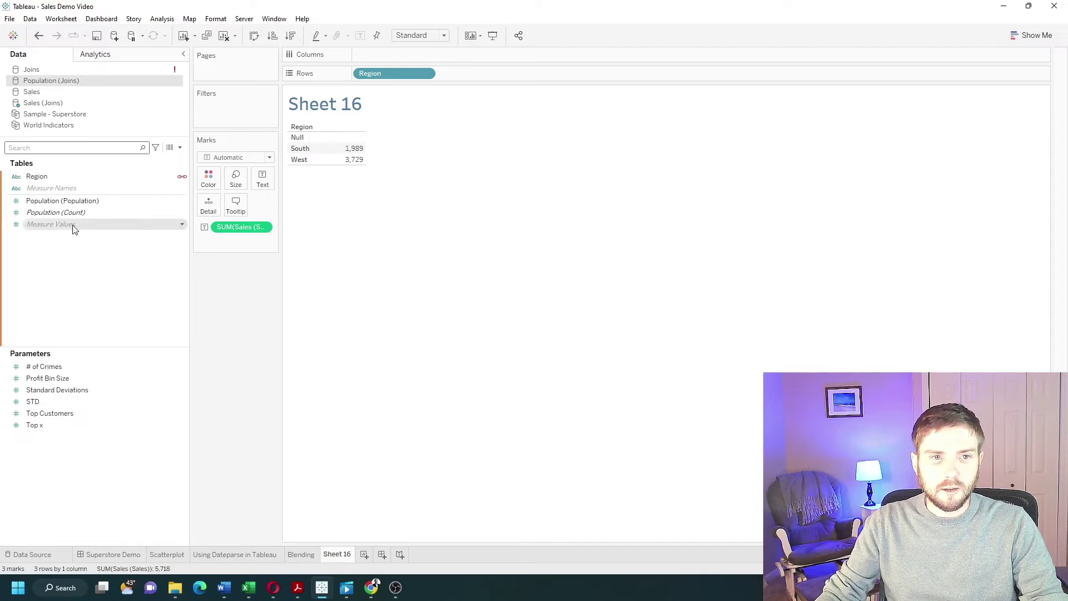
left_click_drag(69, 202, 344, 160)
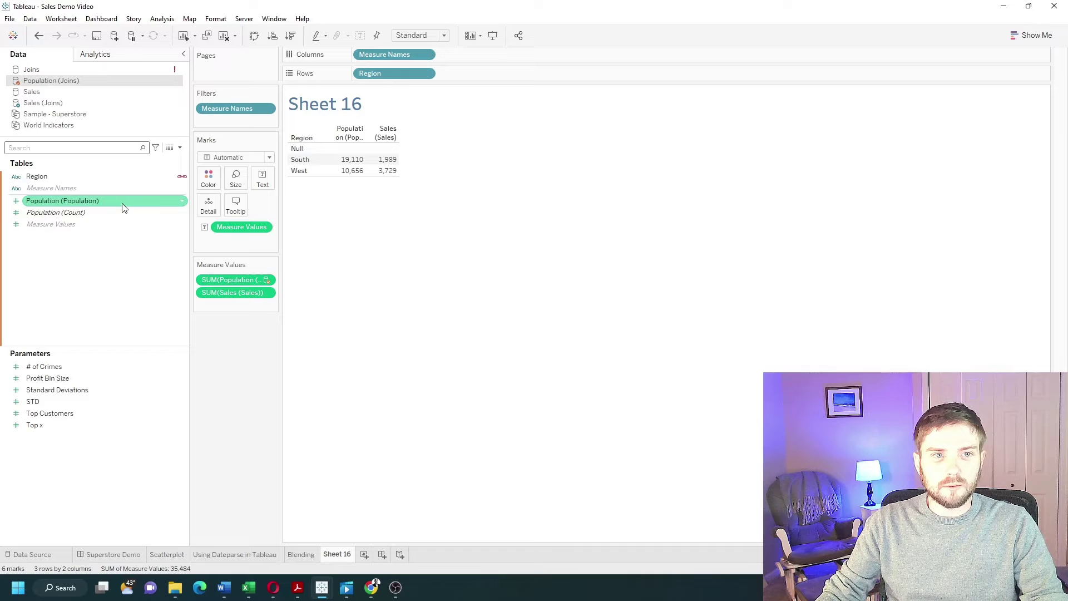
left_click(139, 179)
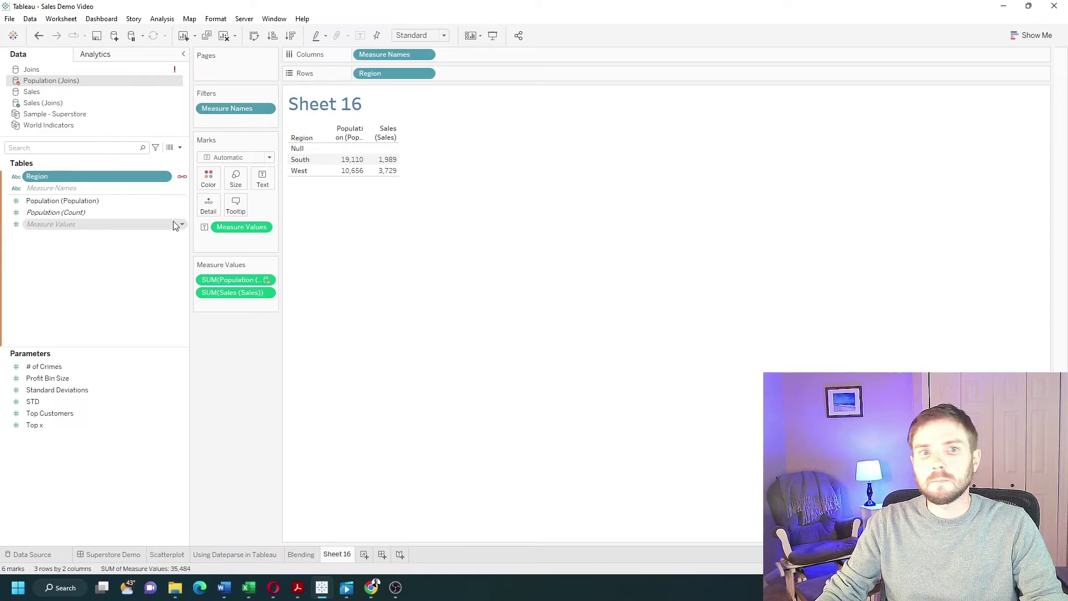
left_click(182, 176)
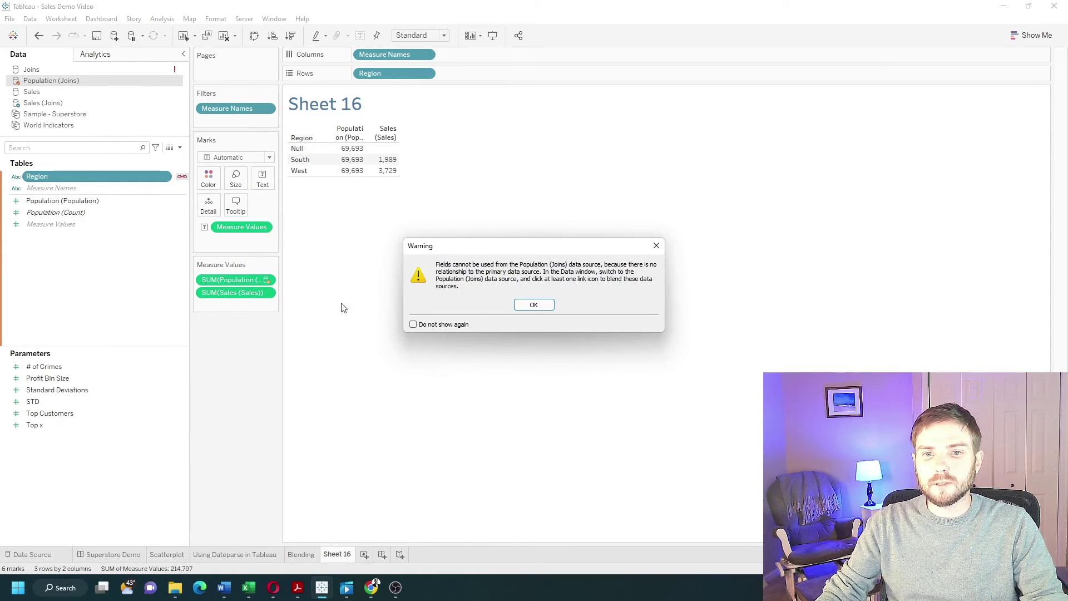
left_click(550, 305)
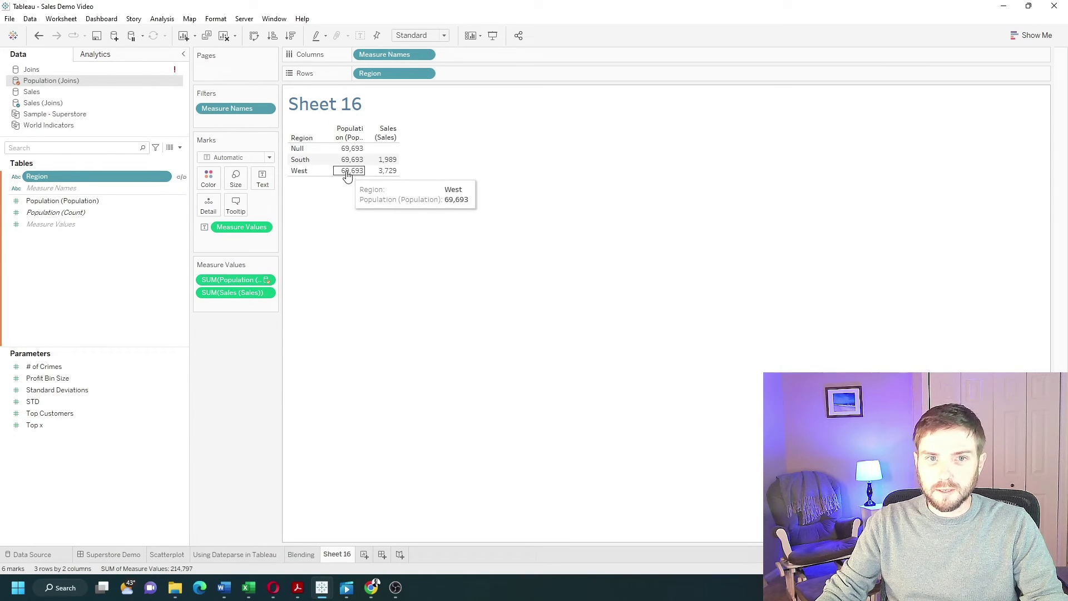
mouse_move(353, 161)
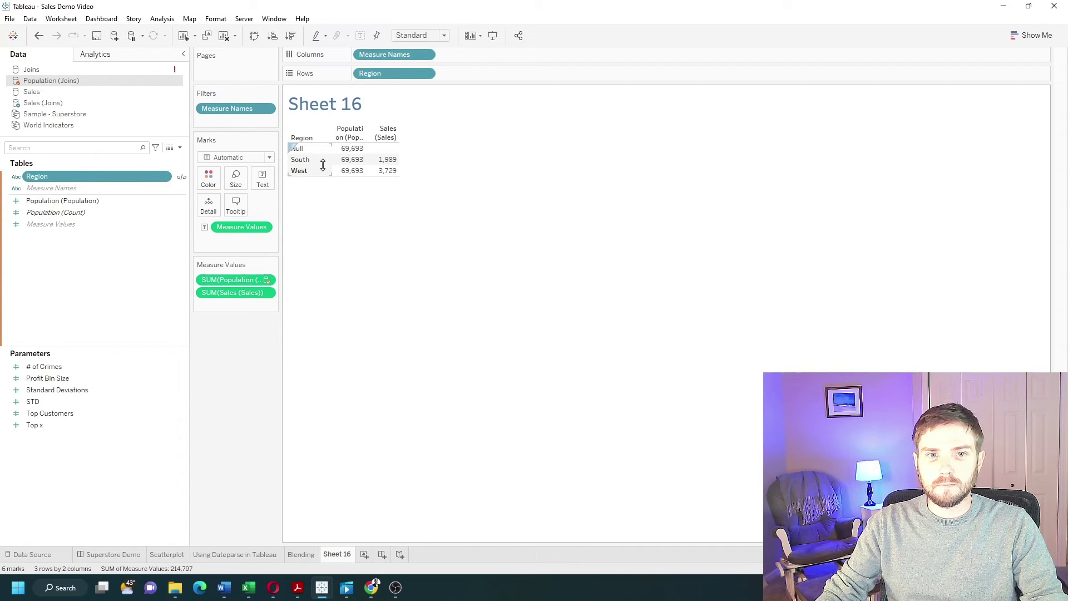
left_click(56, 104)
left_click(55, 84)
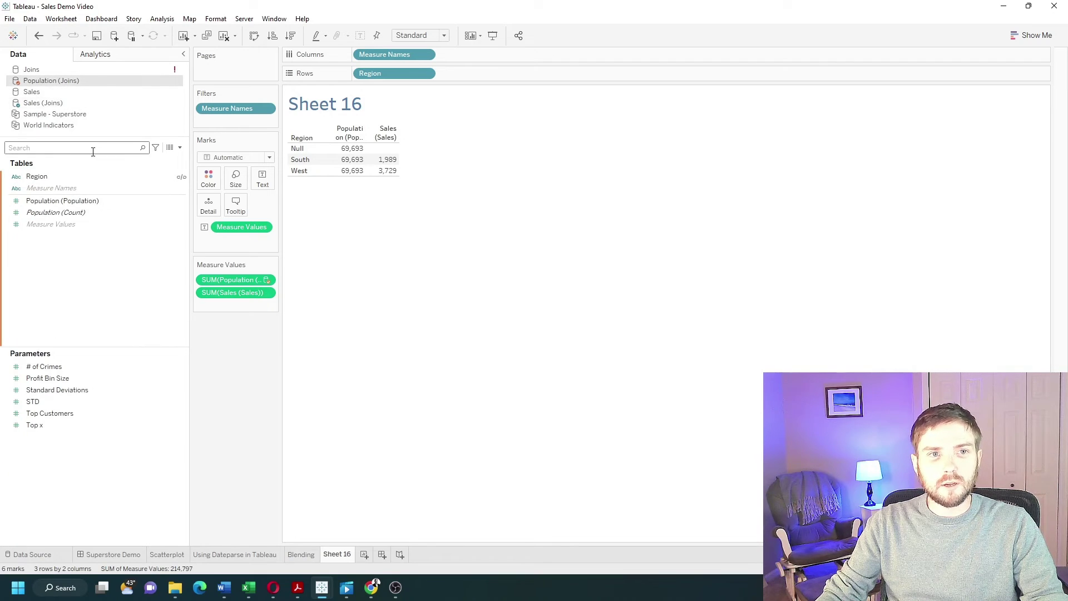
left_click(55, 105)
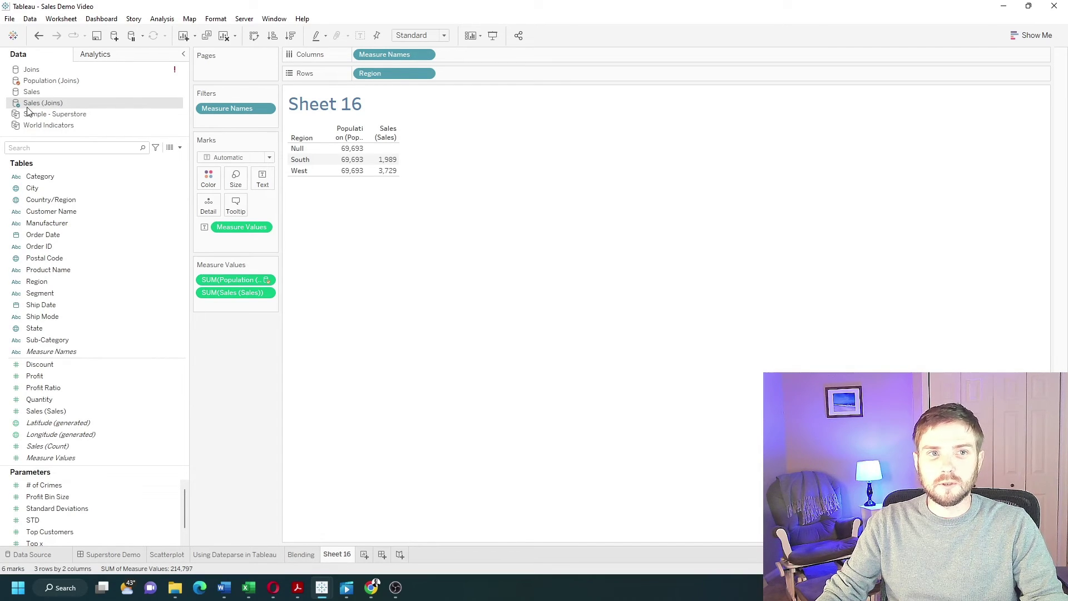
left_click(35, 84)
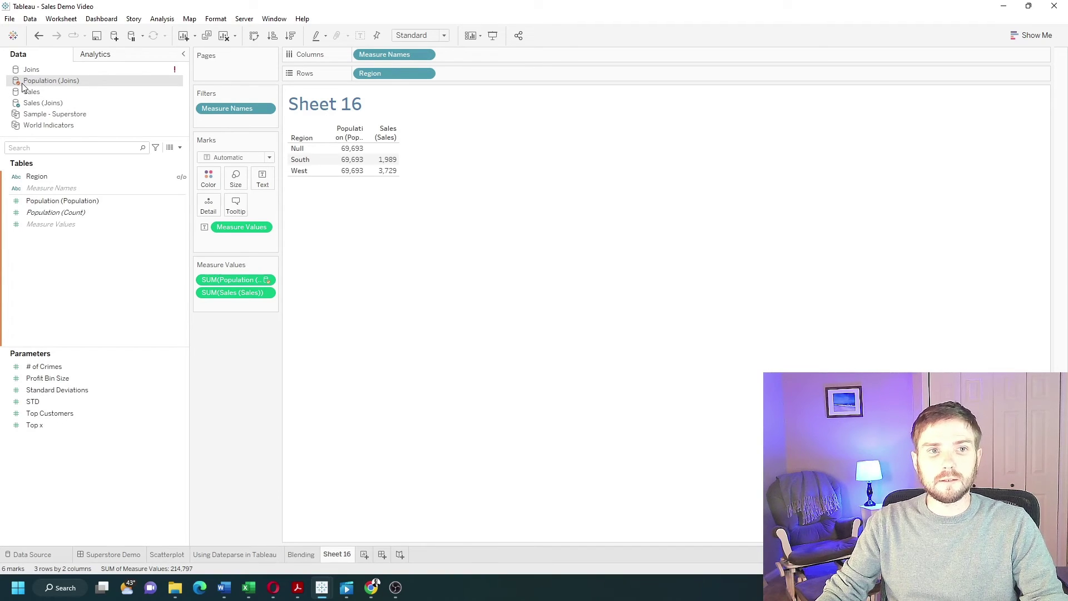
left_click(183, 178)
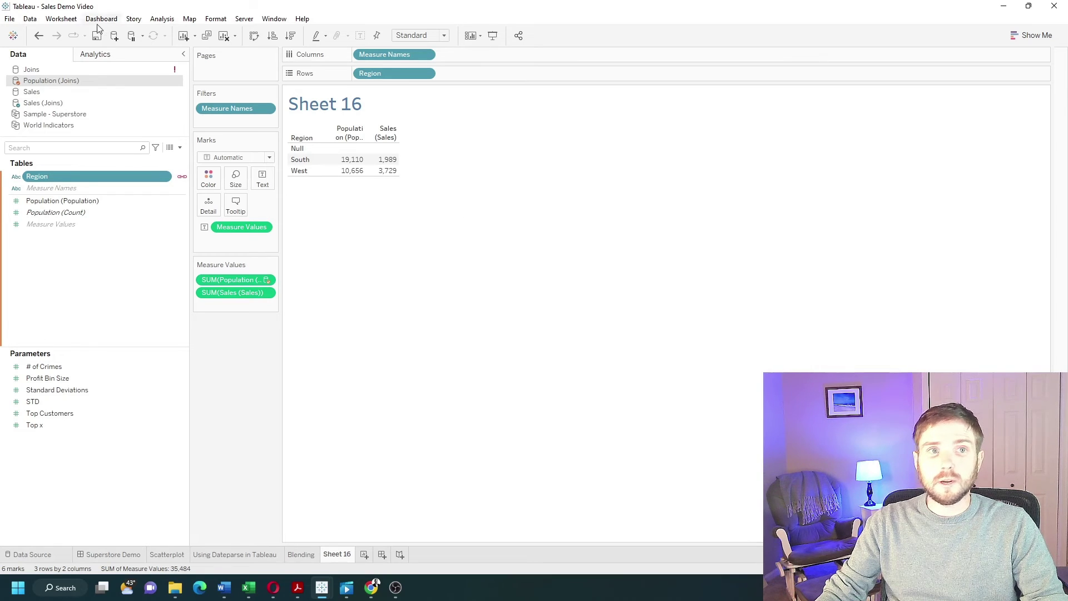
- Set the blend relationship with Population (Joins) to Custom, mapping Region to Region
left_click(30, 19)
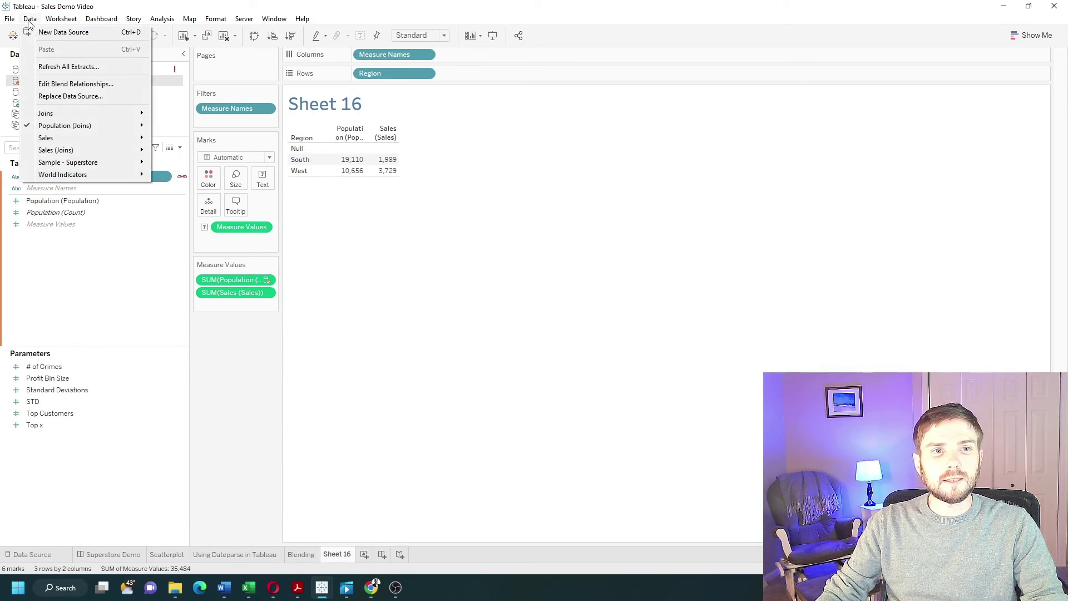
left_click(105, 84)
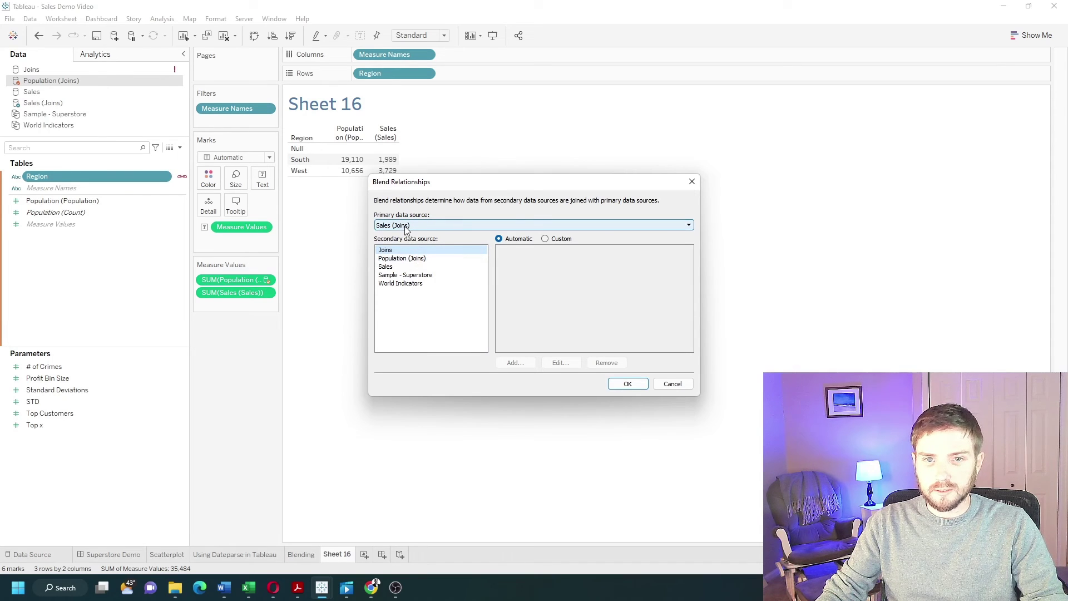
left_click(413, 258)
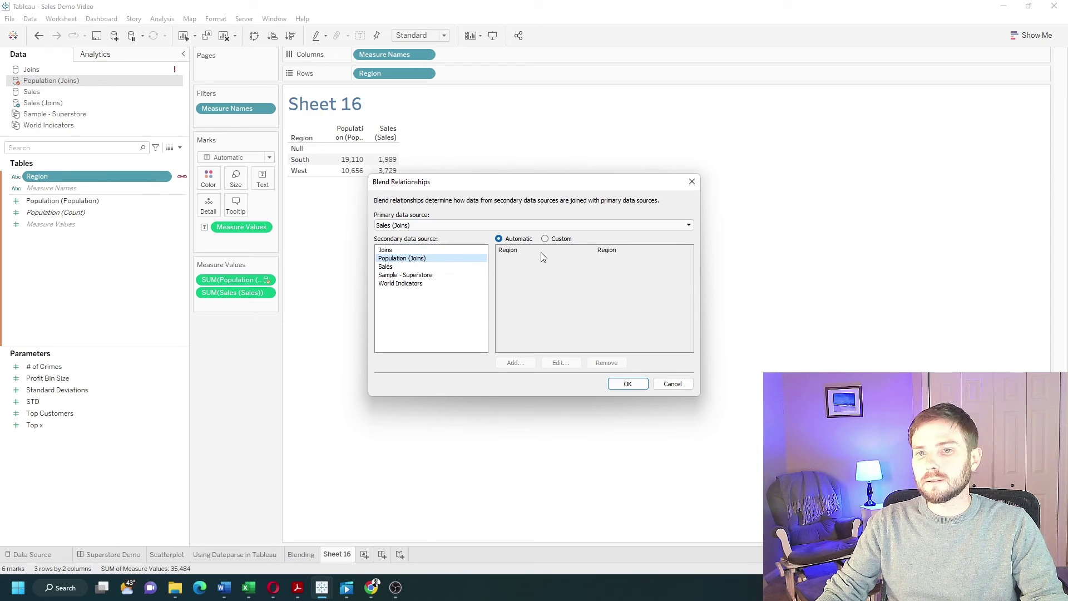
left_click(545, 239)
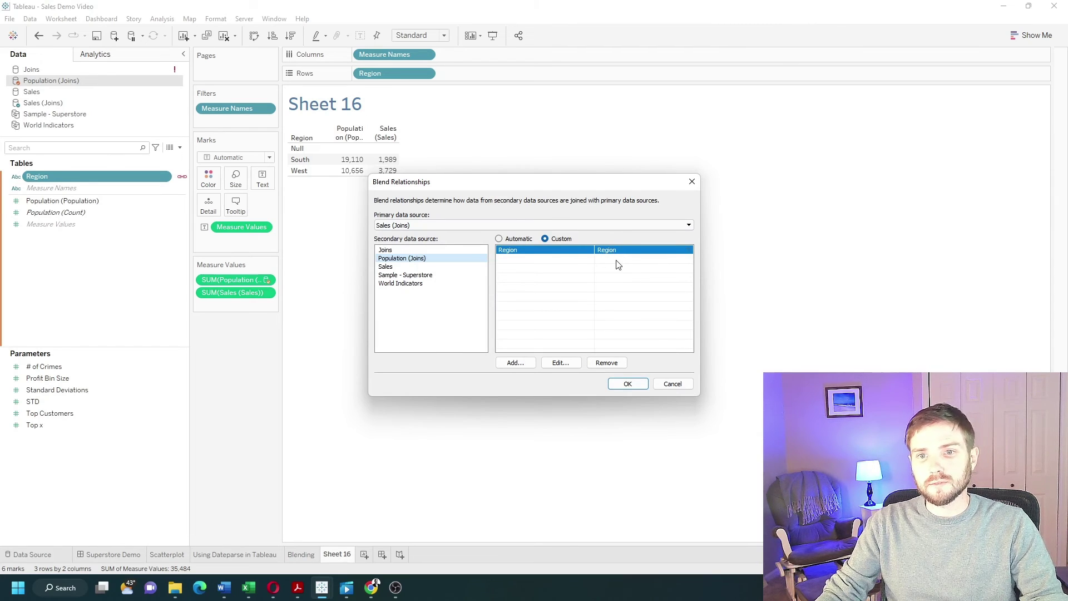
left_click(637, 385)
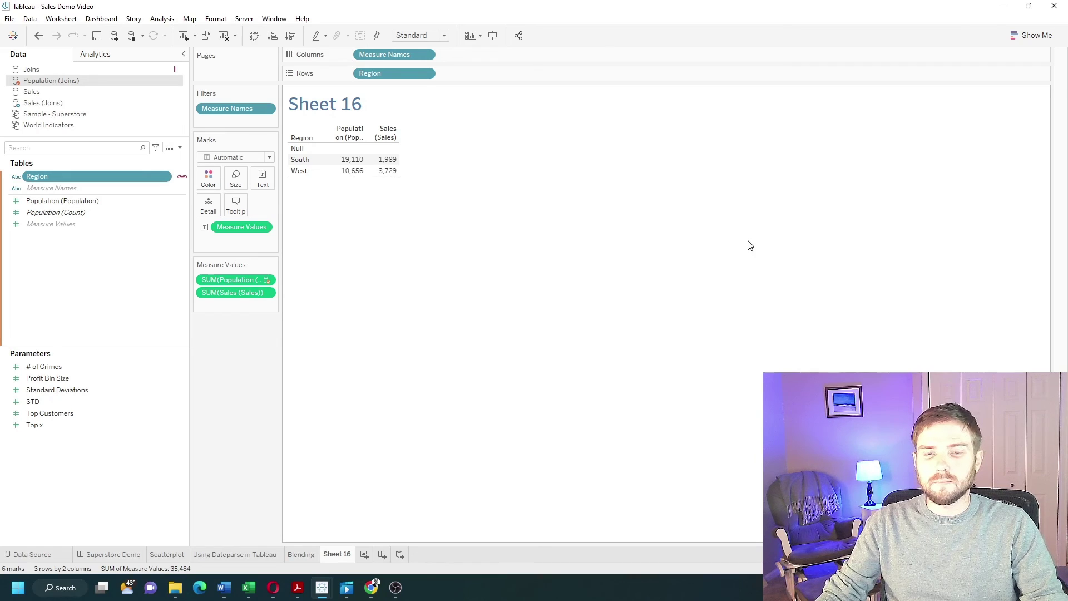